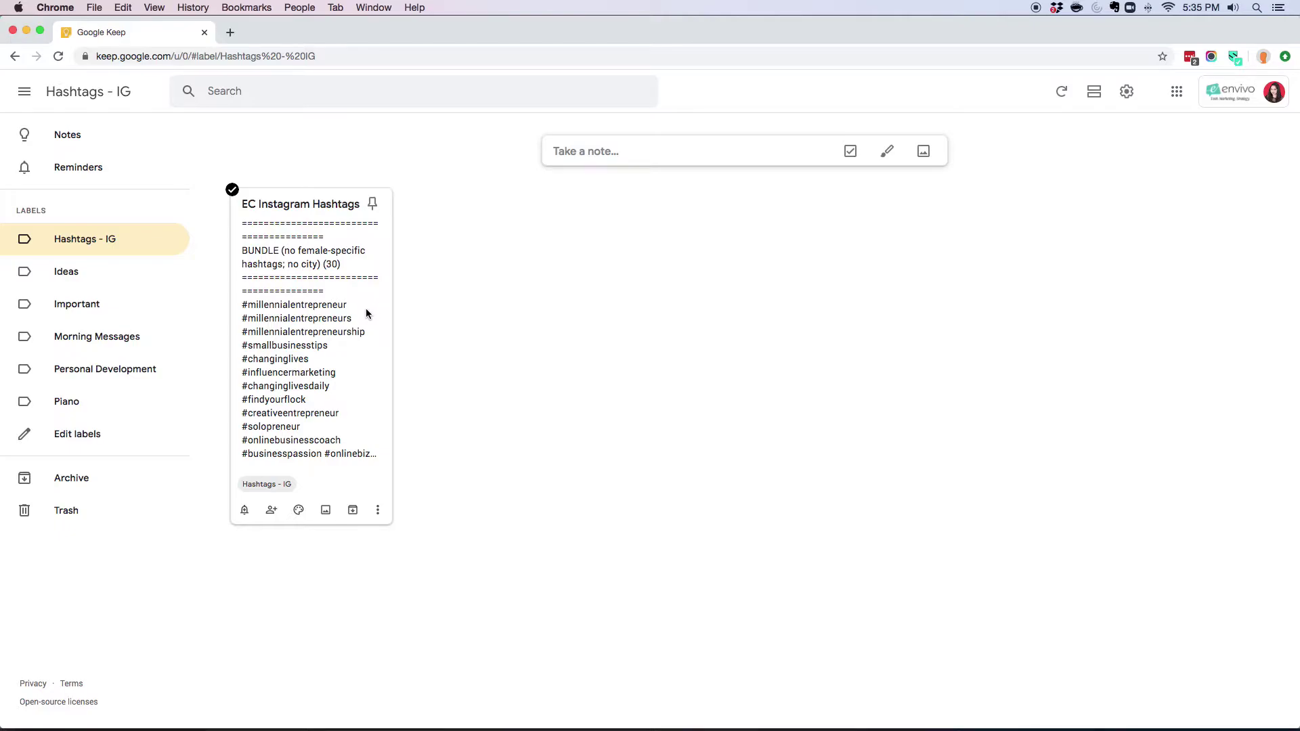
# Step: Open the EC Instagram Hashtags note and look over its hashtag bundles and the category lists below them
pyautogui.click(251, 246)
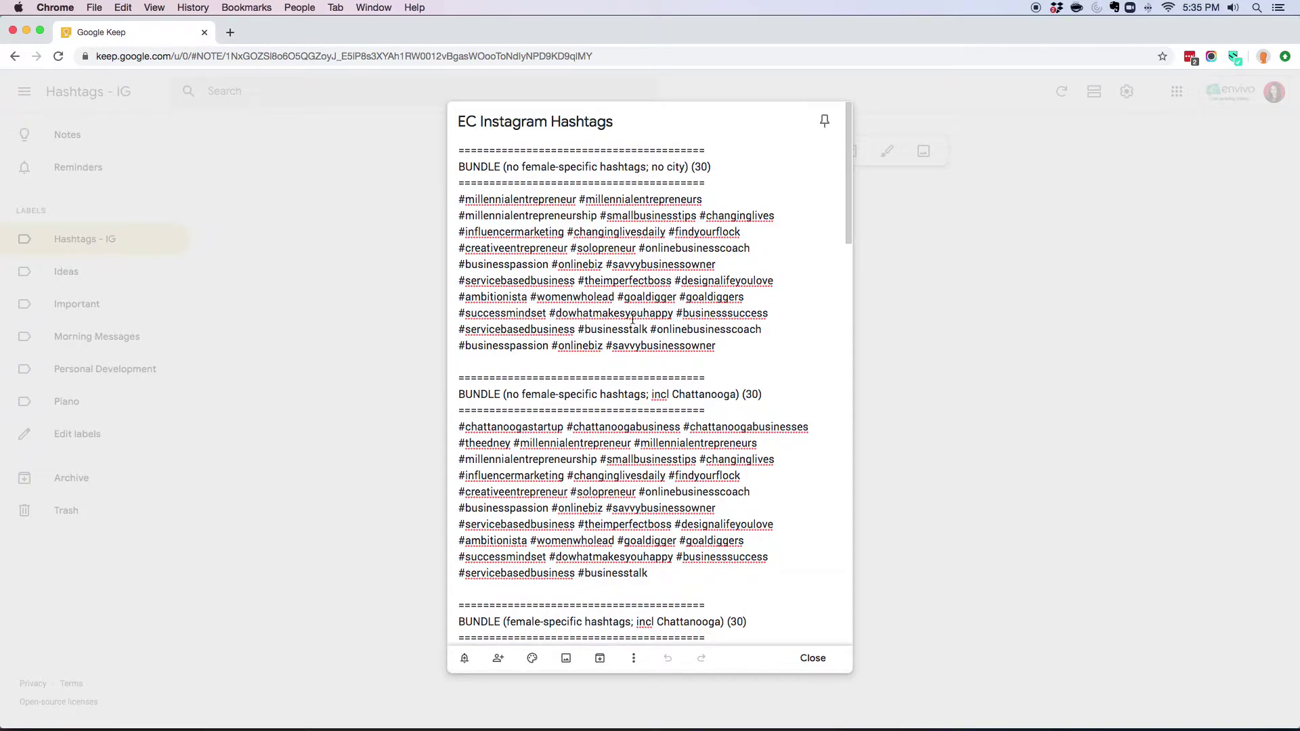
pyautogui.scroll(-5, 632, 320)
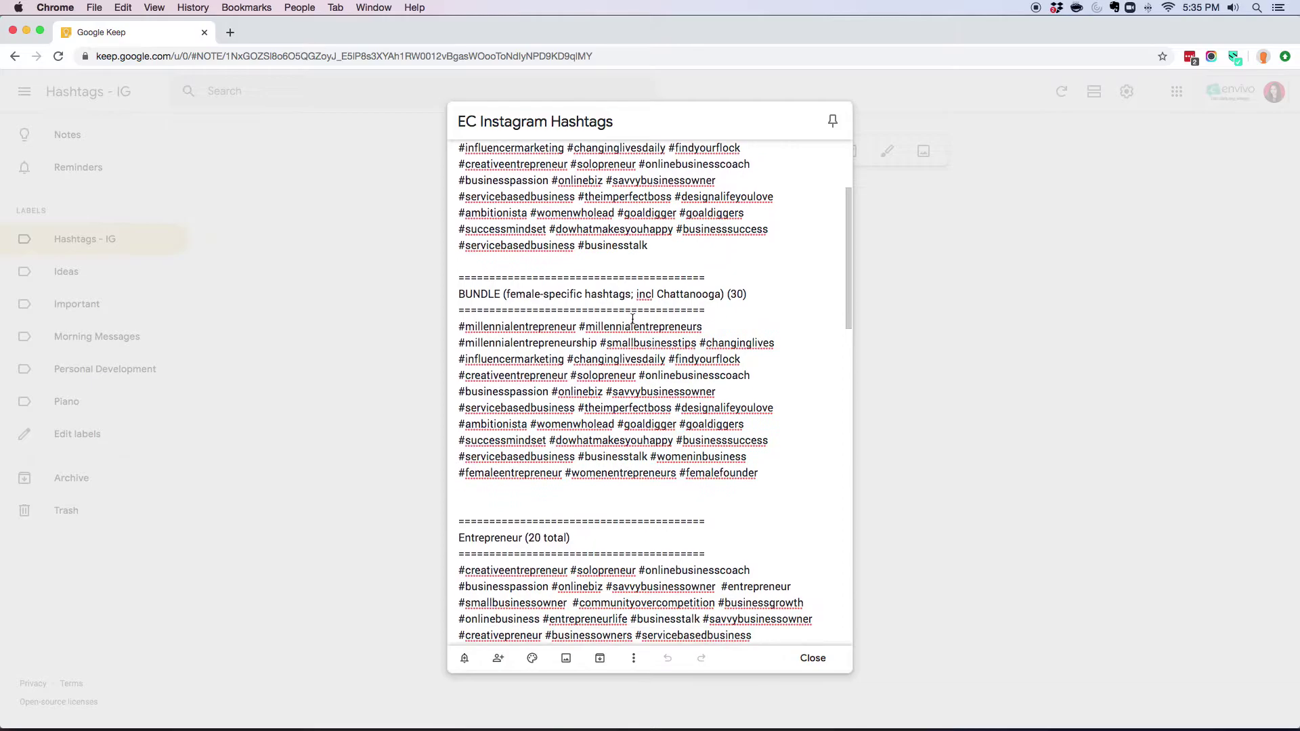
pyautogui.scroll(-5, 633, 320)
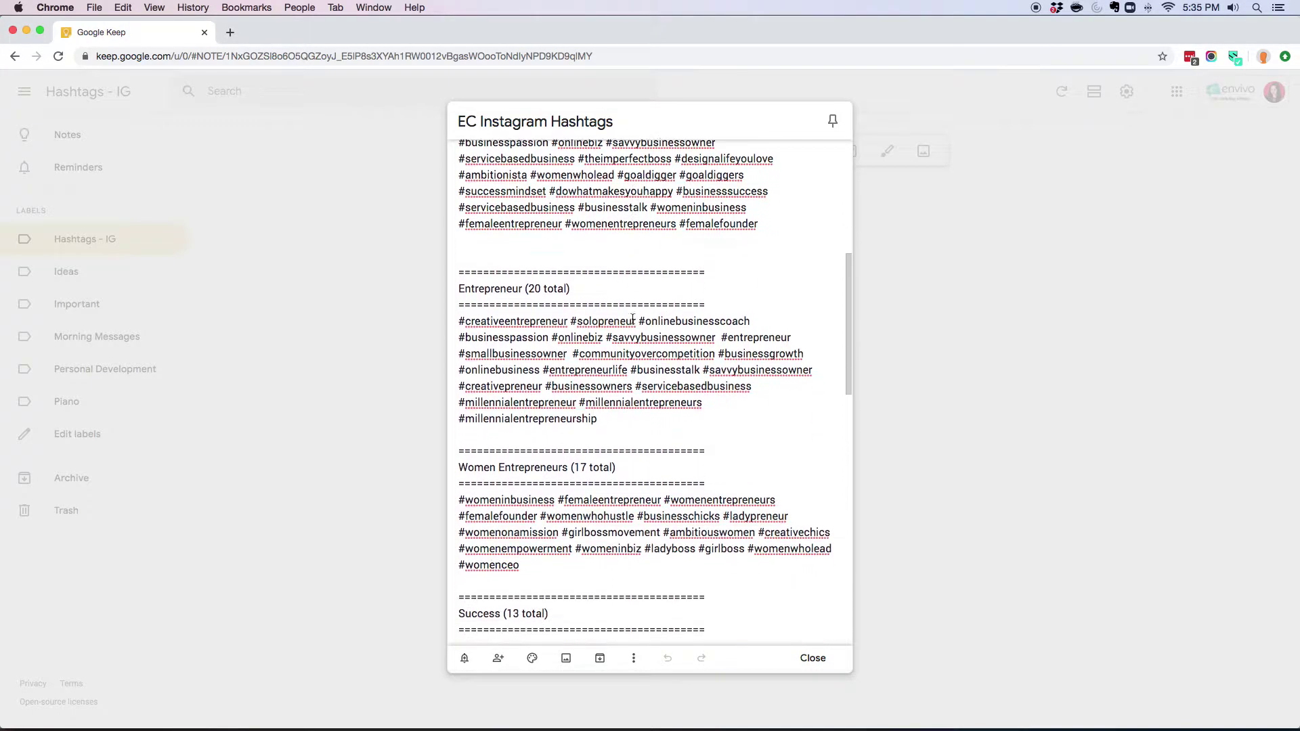
pyautogui.scroll(10, 632, 320)
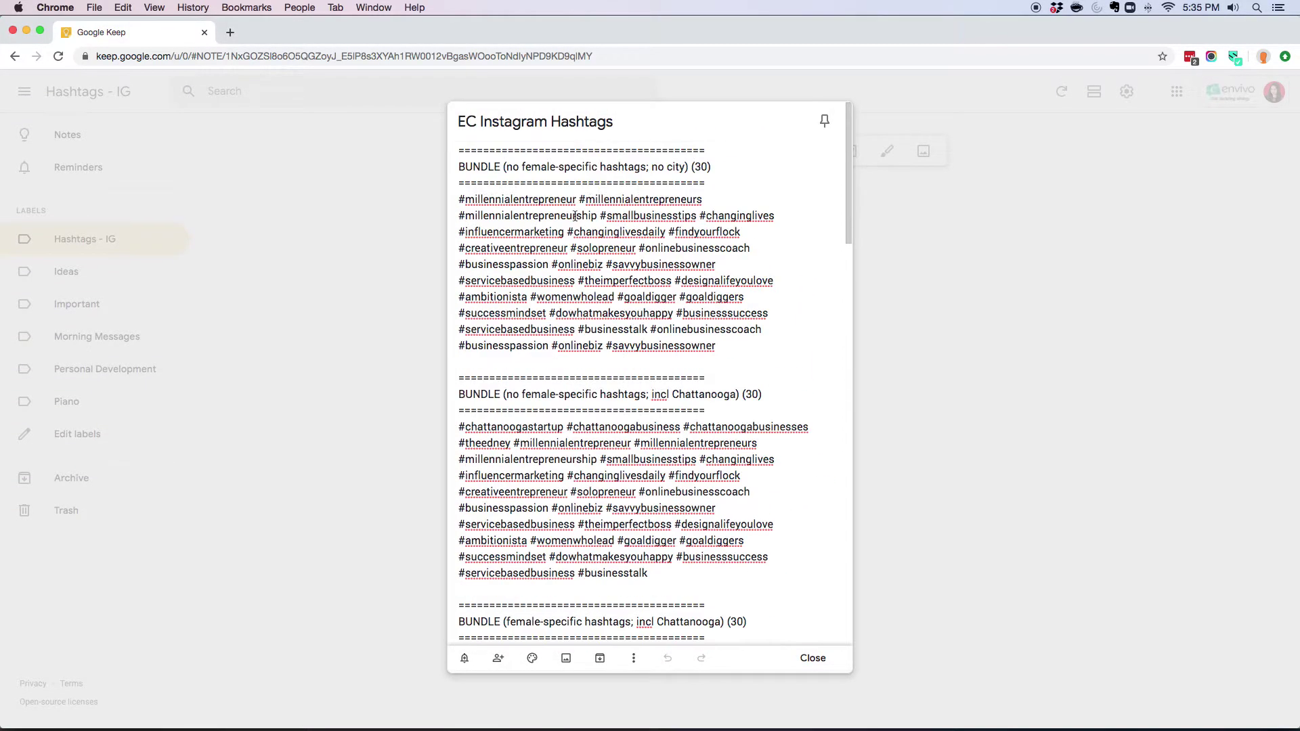
# Step: Examine how the note's hashtags are grouped by topic, from Entrepreneur and Women Entrepreneurs through Success, Influencer and Marketing
pyautogui.doubleClick(490, 393)
pyautogui.scroll(-4, 491, 392)
pyautogui.scroll(-7, 490, 392)
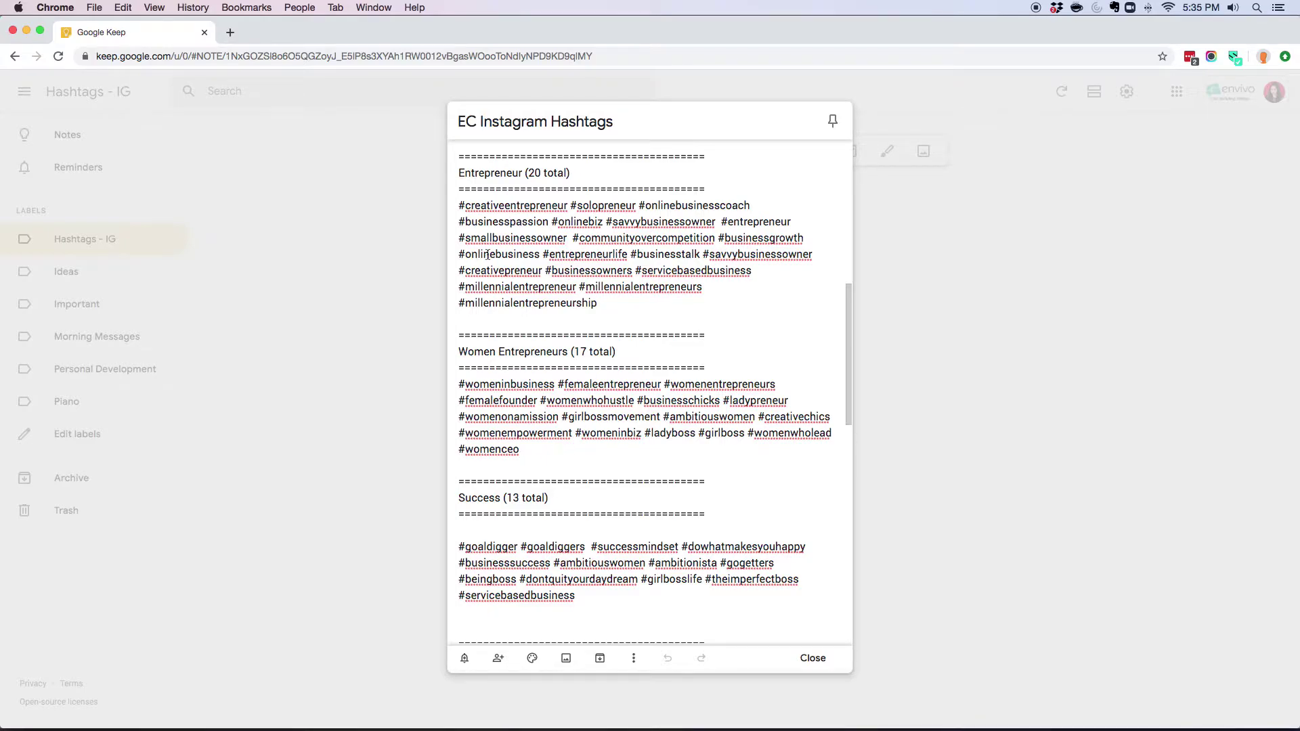
pyautogui.doubleClick(489, 177)
pyautogui.doubleClick(520, 351)
pyautogui.scroll(-5, 560, 410)
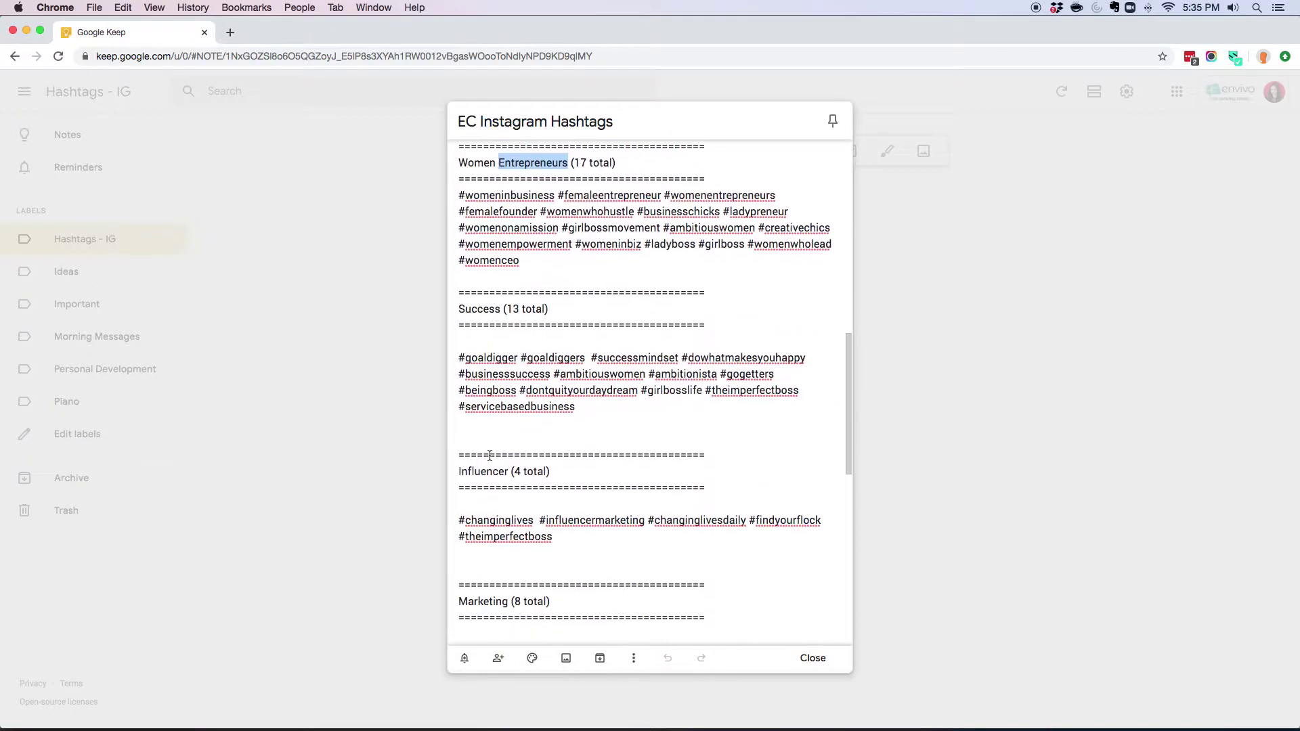
pyautogui.scroll(-1, 529, 472)
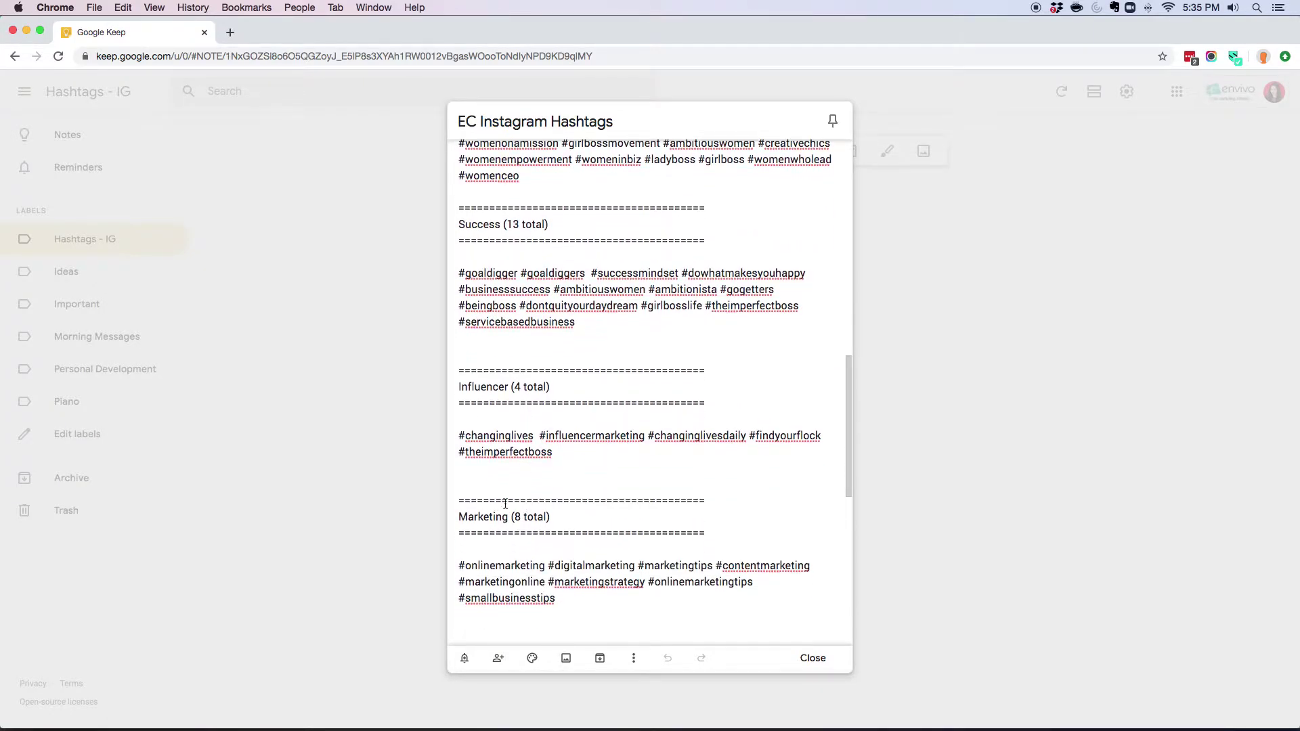
pyautogui.scroll(8, 588, 453)
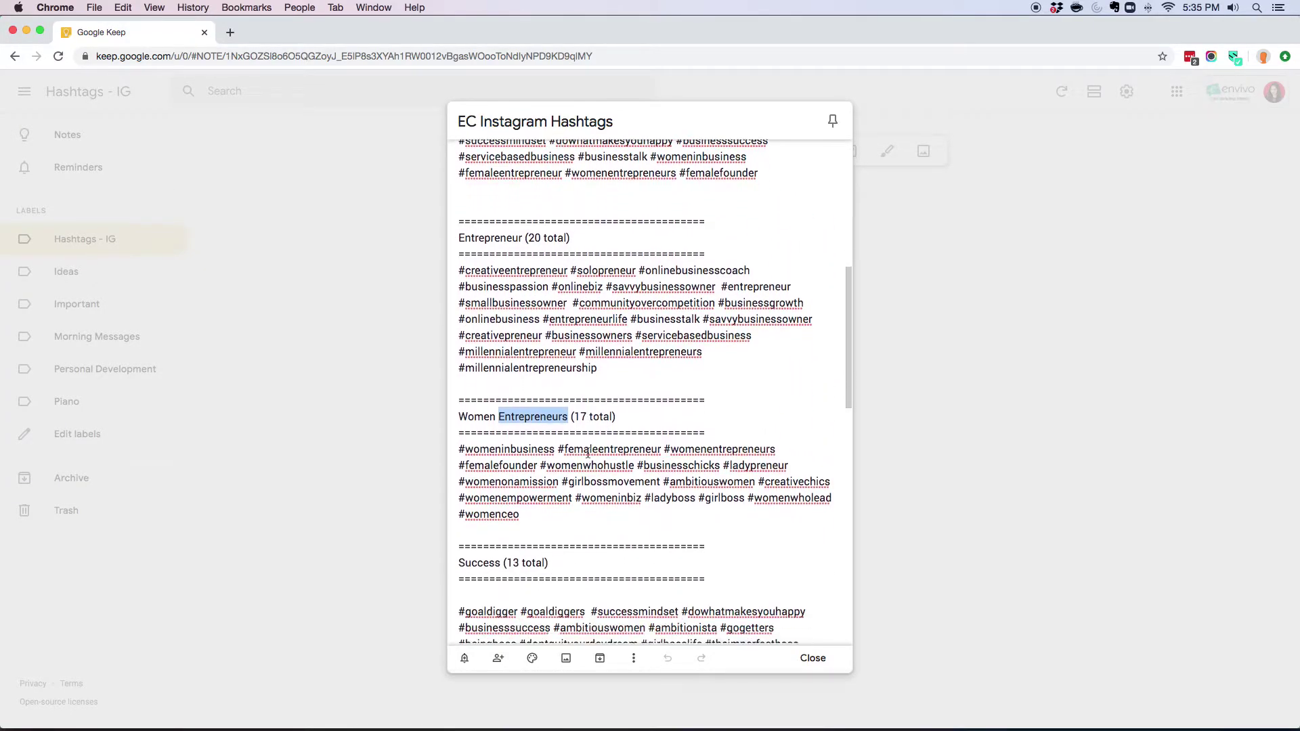
# Step: Review the total in the Entrepreneur heading and compare the Entrepreneur hashtags with those under Women Entrepreneurs
pyautogui.moveTo(526, 228); pyautogui.dragTo(582, 229)
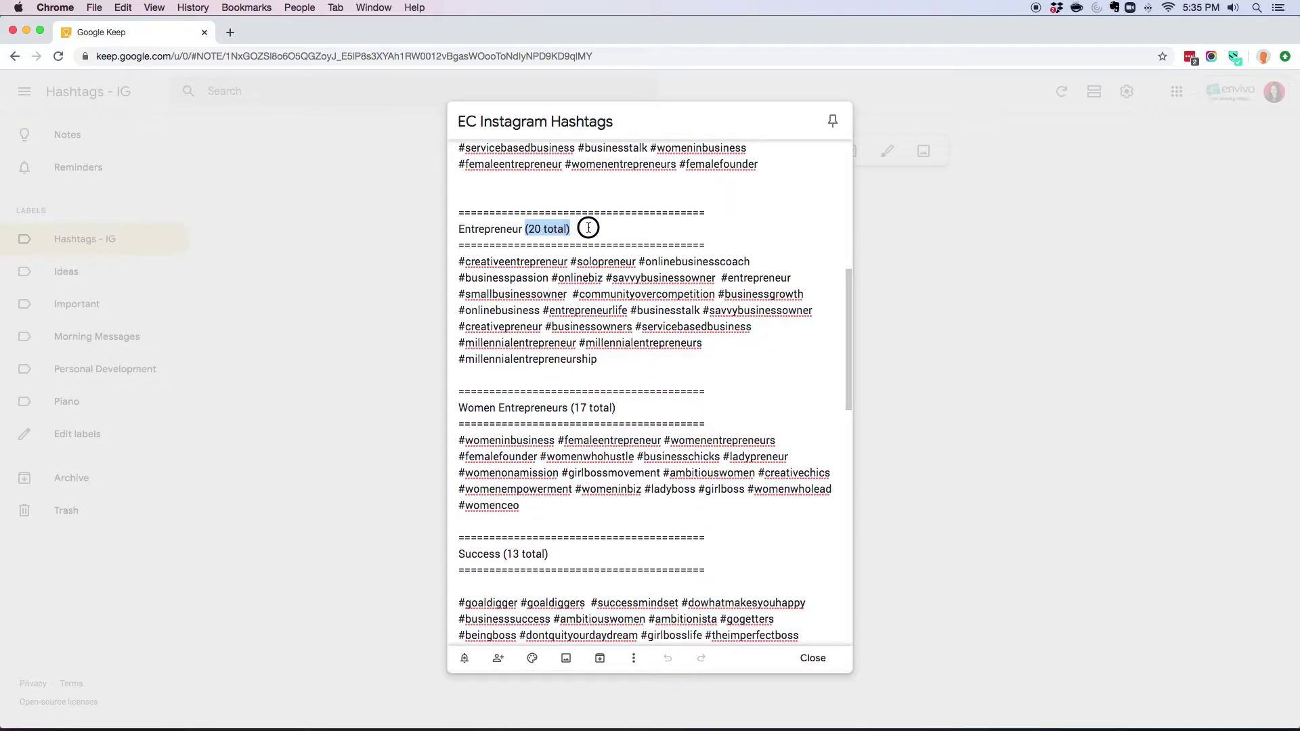
pyautogui.scroll(1, 532, 236)
pyautogui.scroll(1, 532, 236)
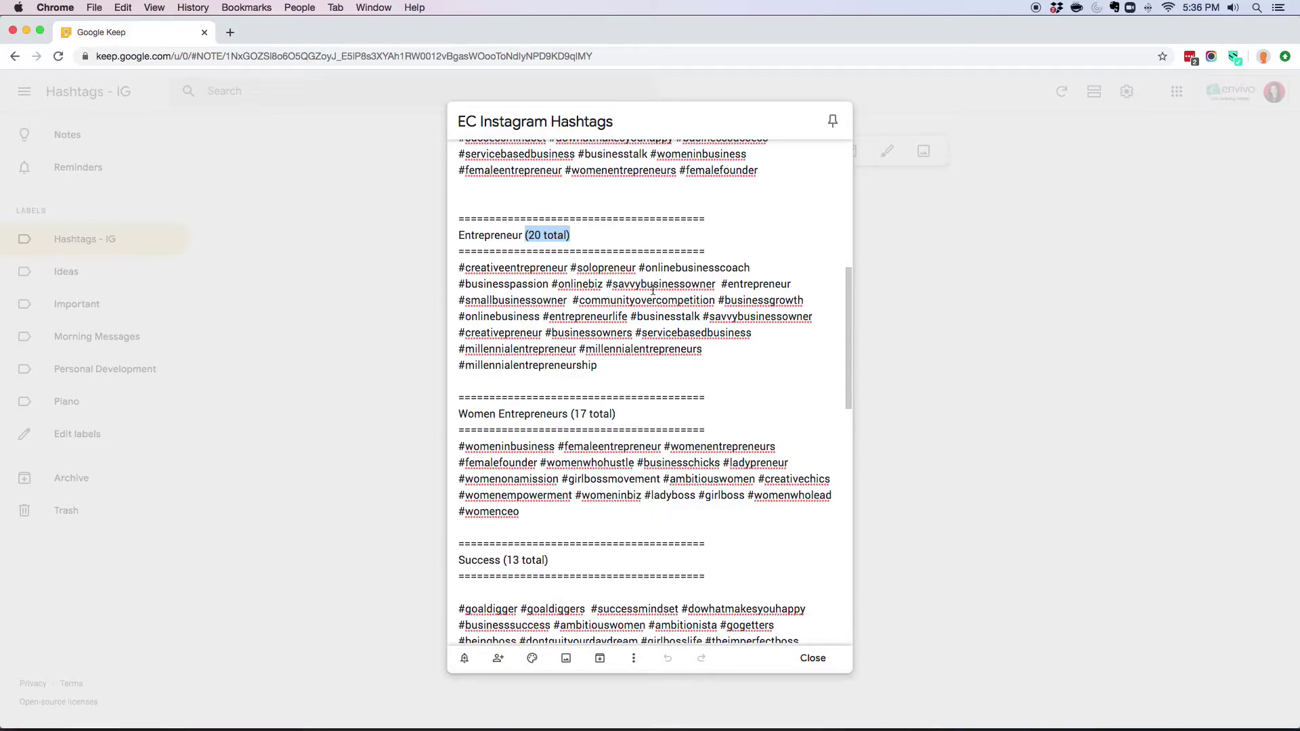
pyautogui.moveTo(627, 369); pyautogui.dragTo(386, 270)
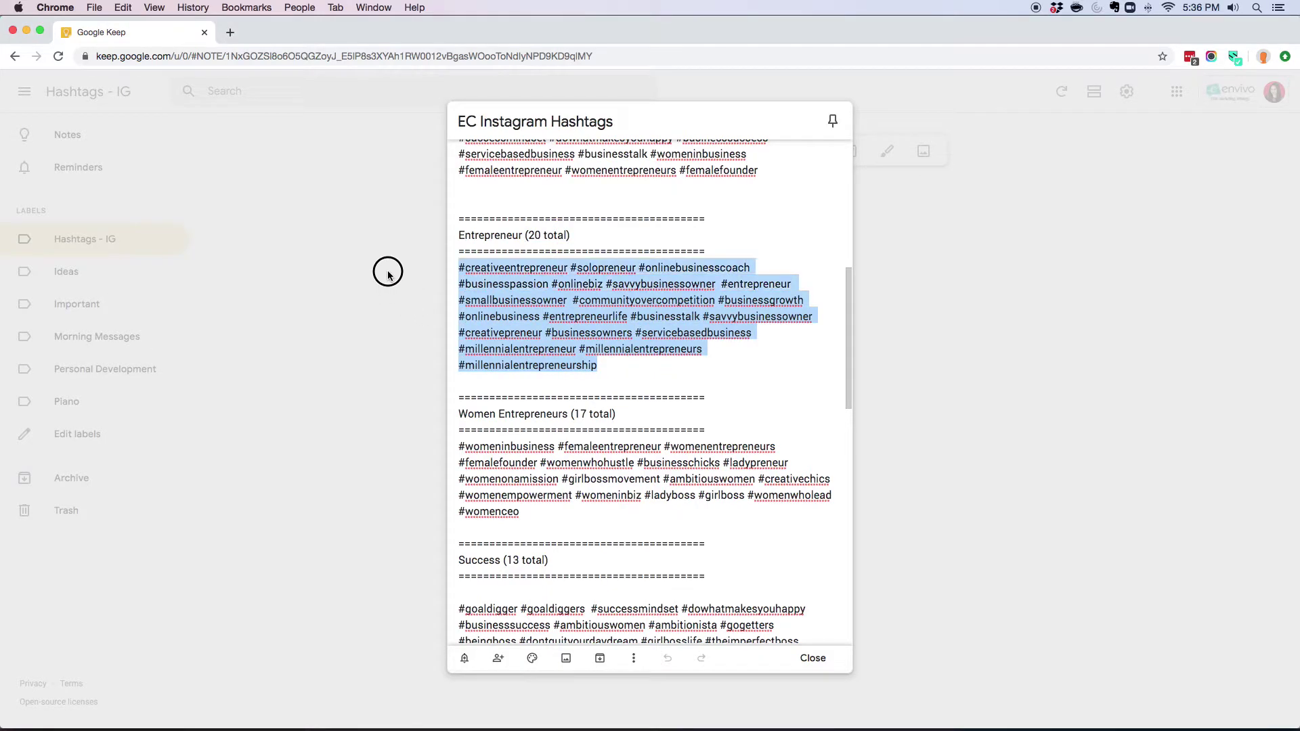
pyautogui.click(461, 447)
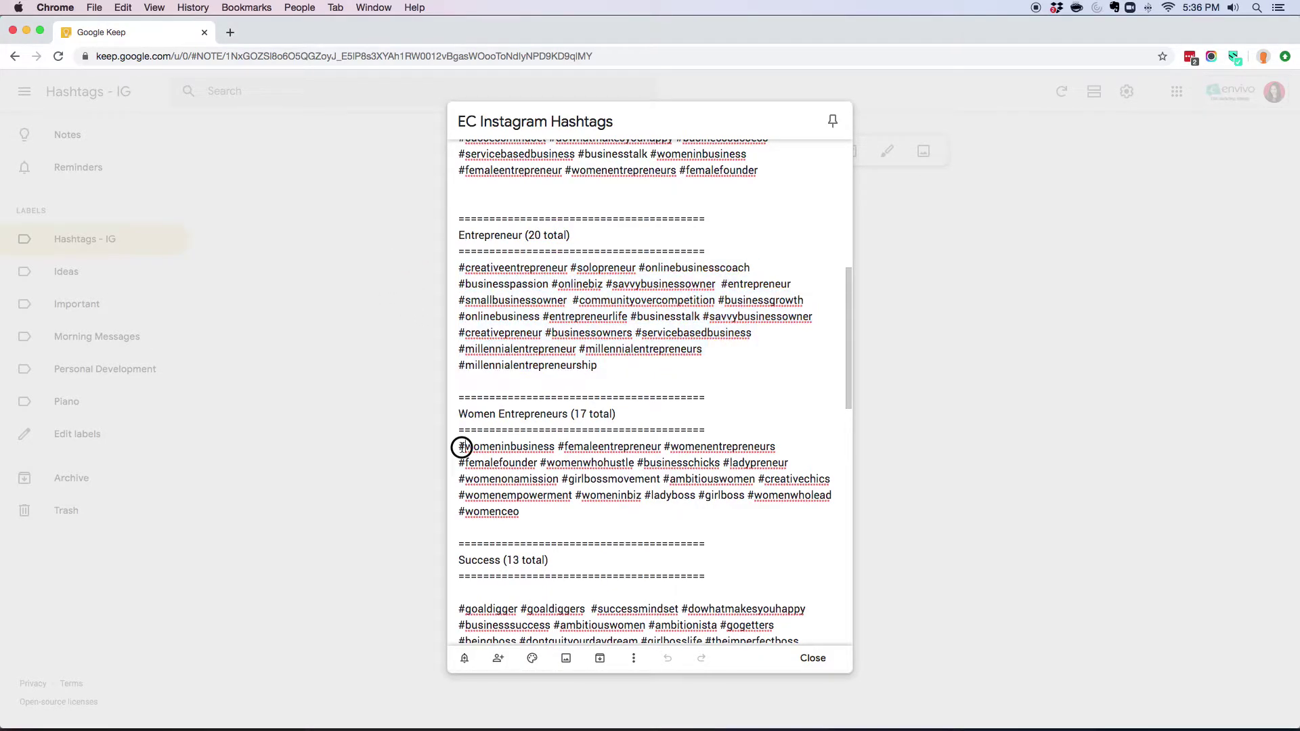
pyautogui.click(763, 448)
pyautogui.moveTo(764, 447); pyautogui.dragTo(760, 465)
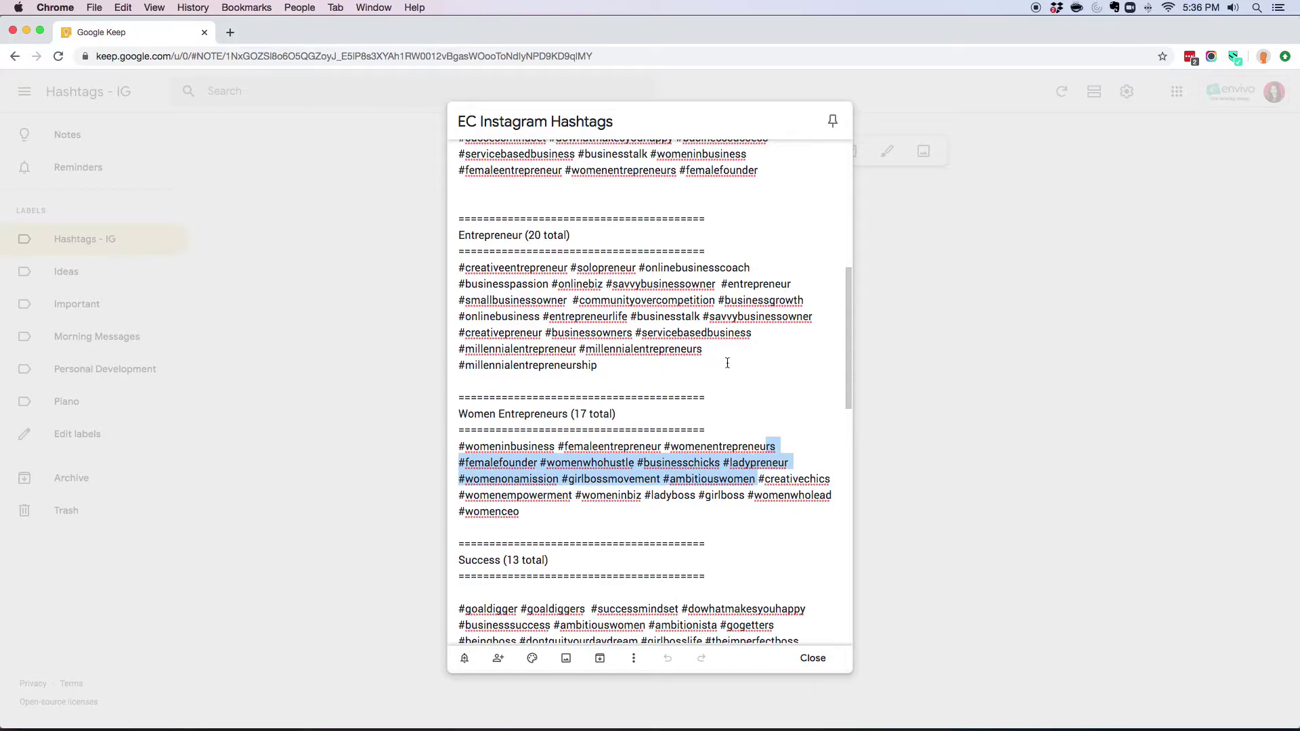
pyautogui.click(672, 347)
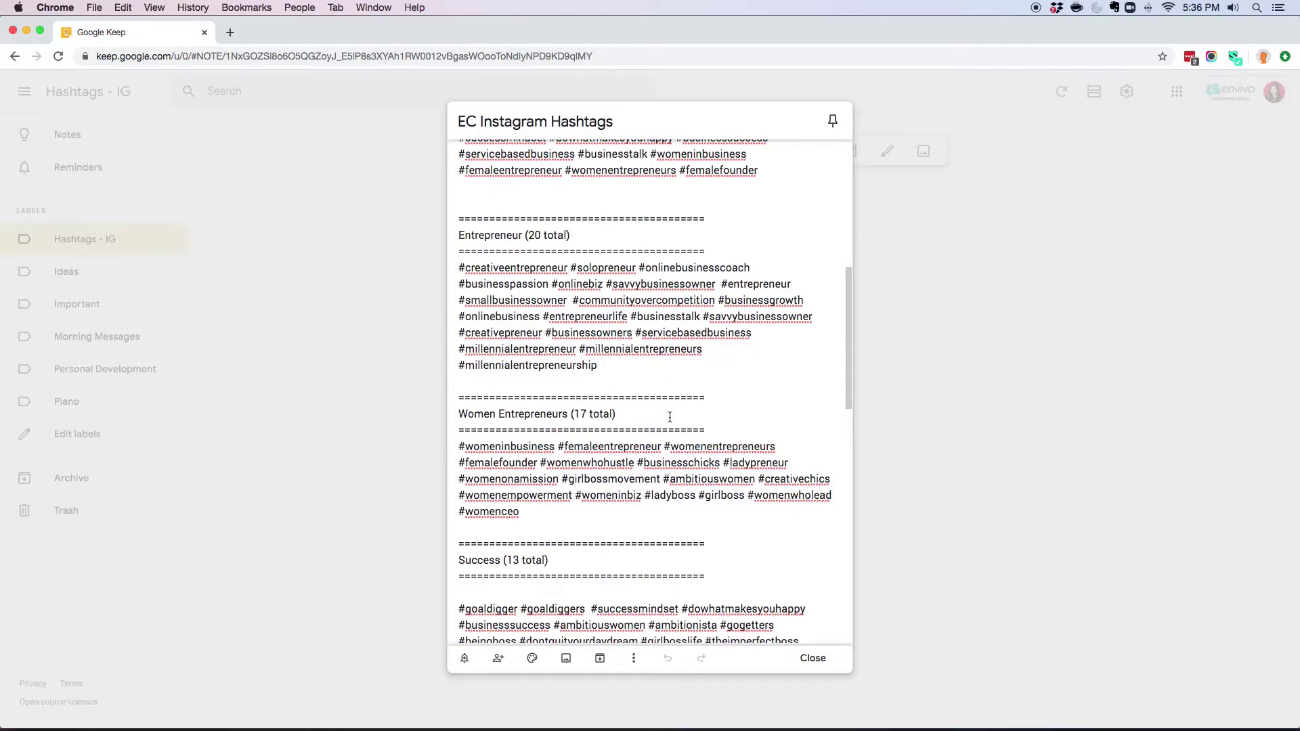
pyautogui.scroll(-3, 676, 414)
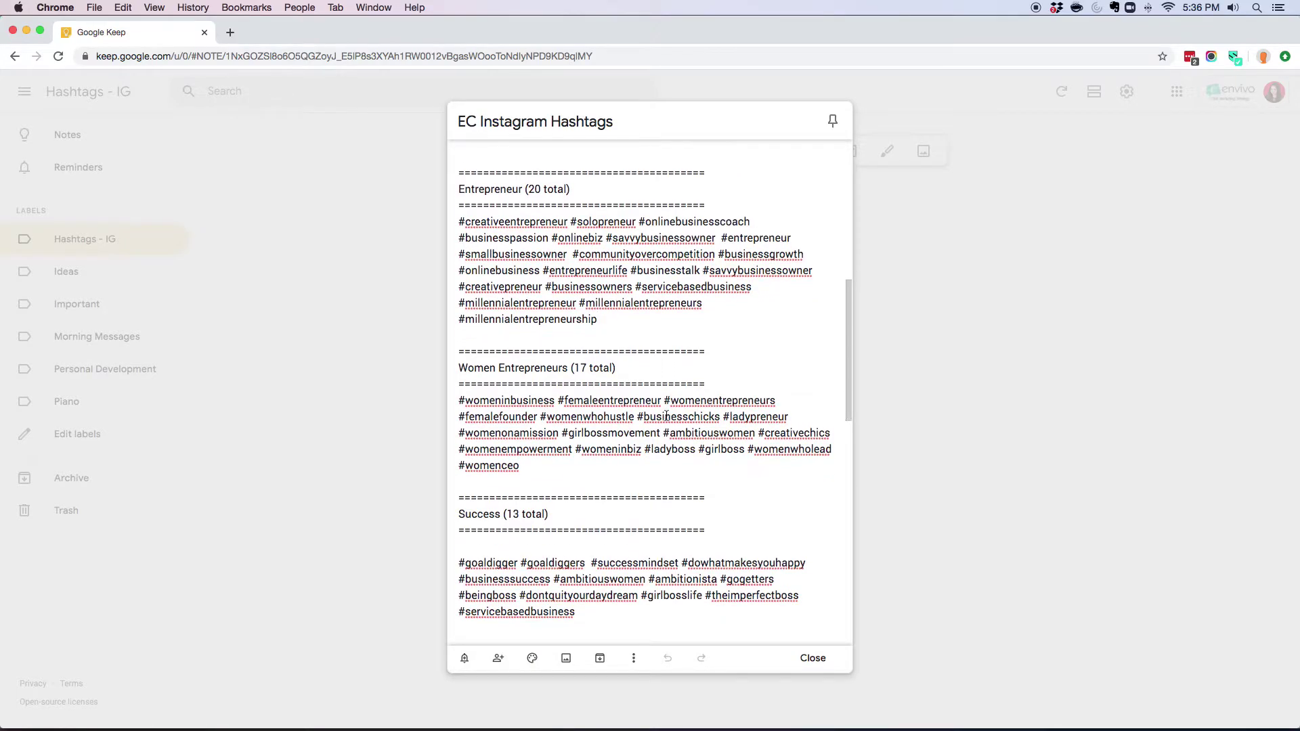
pyautogui.scroll(-1, 666, 415)
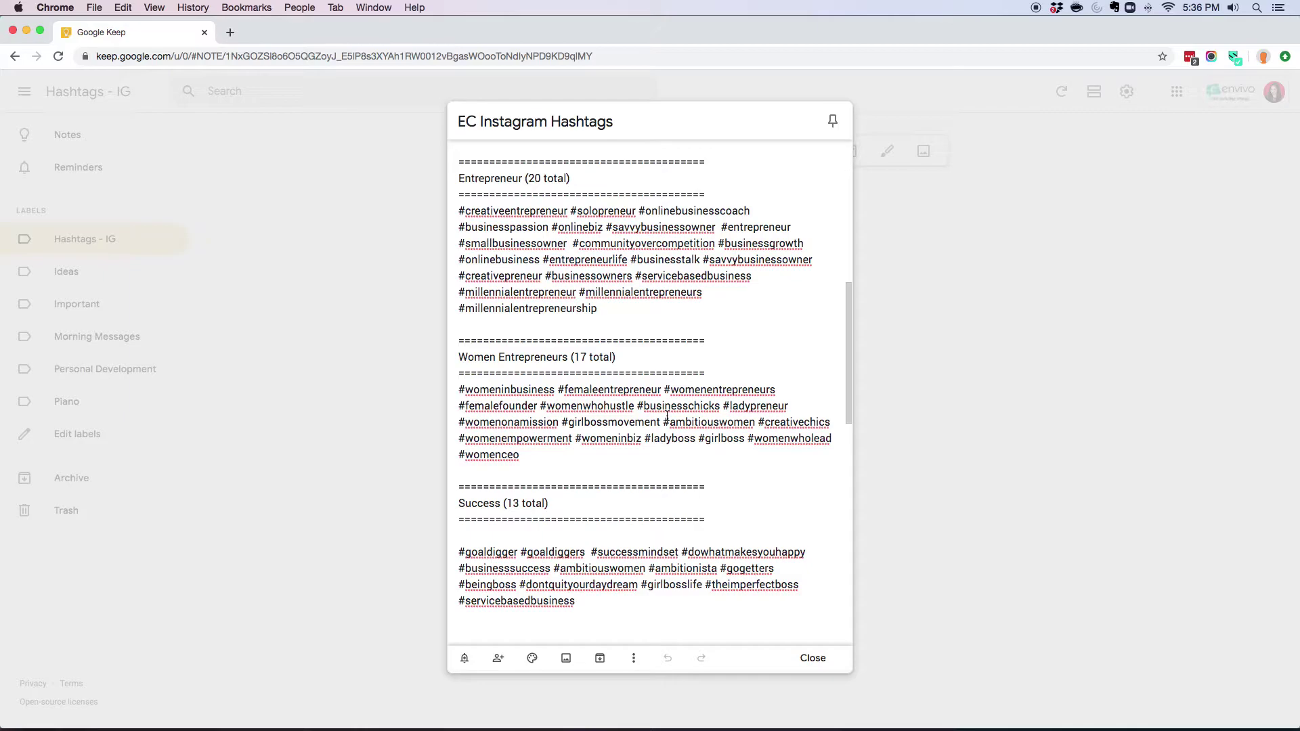
# Step: Review the heading and hashtags of the bundle without female-specific or city hashtags at the start of the note
pyautogui.scroll(10, 666, 414)
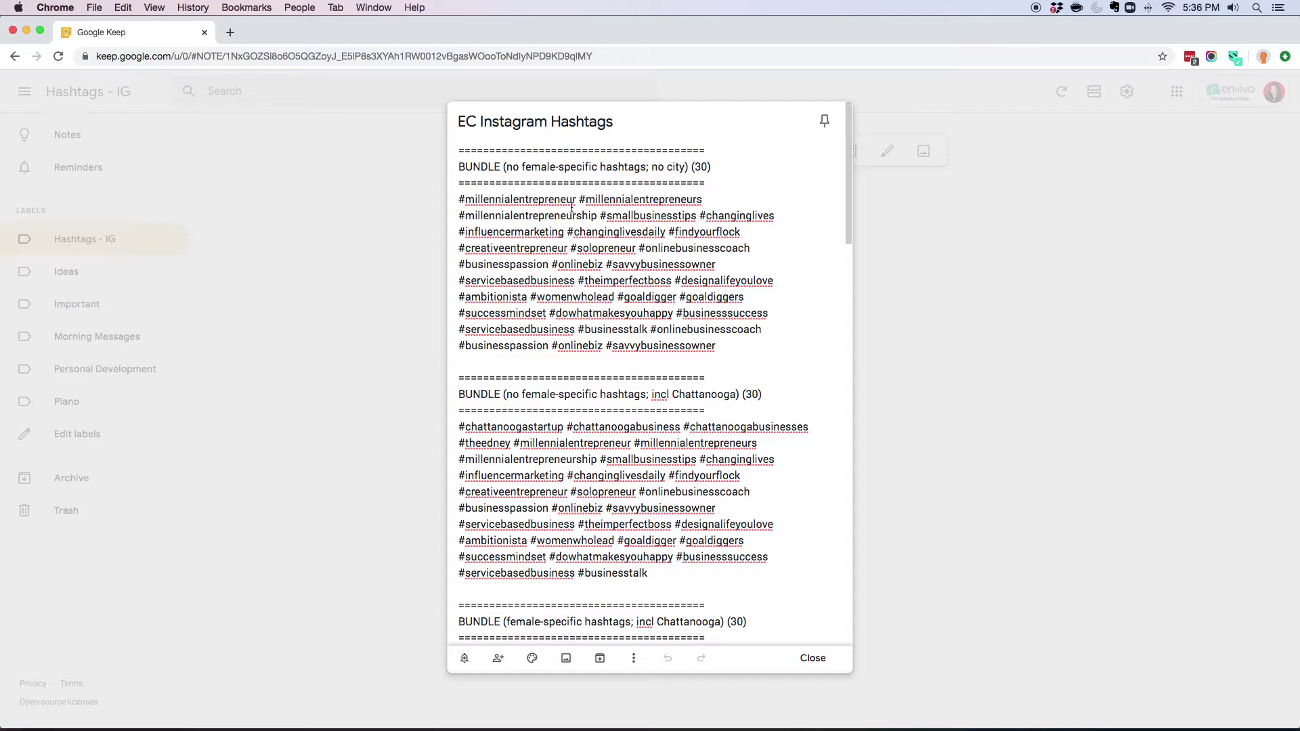
pyautogui.moveTo(459, 167); pyautogui.dragTo(816, 169)
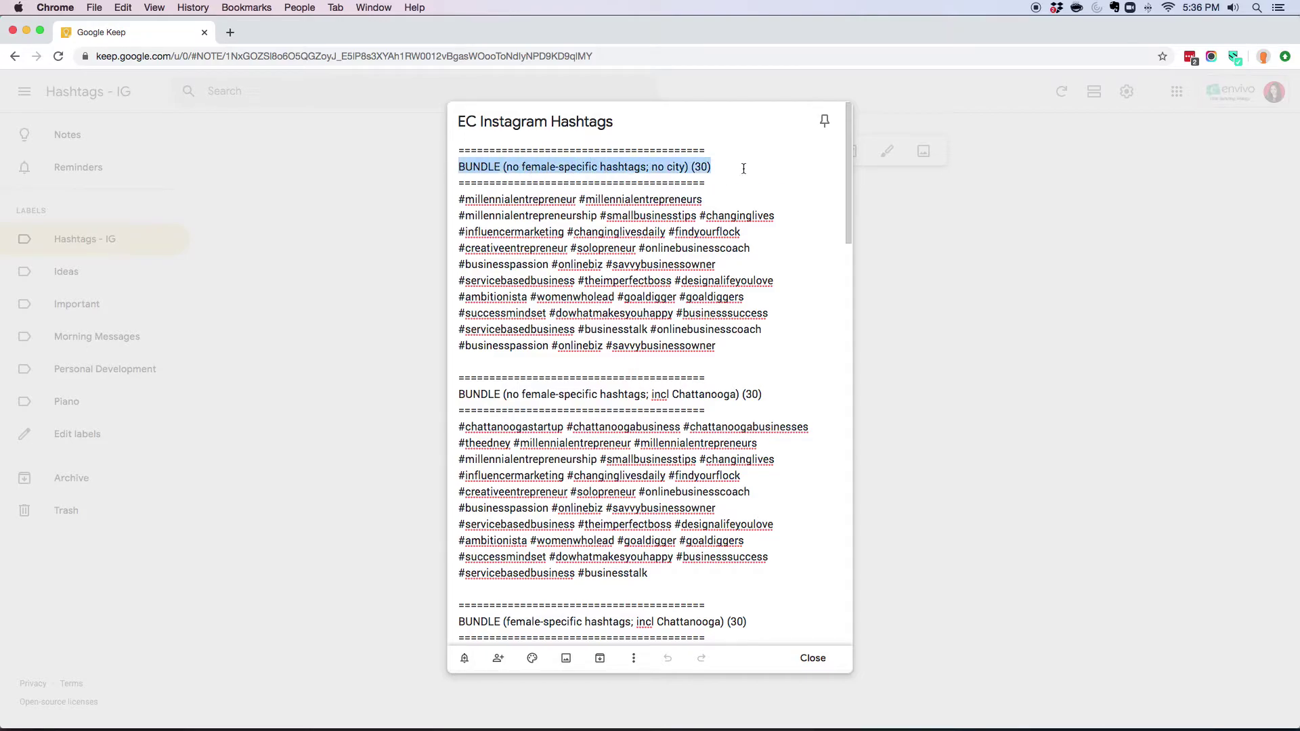
pyautogui.click(503, 169)
pyautogui.moveTo(506, 169); pyautogui.dragTo(682, 166)
pyautogui.click(712, 167)
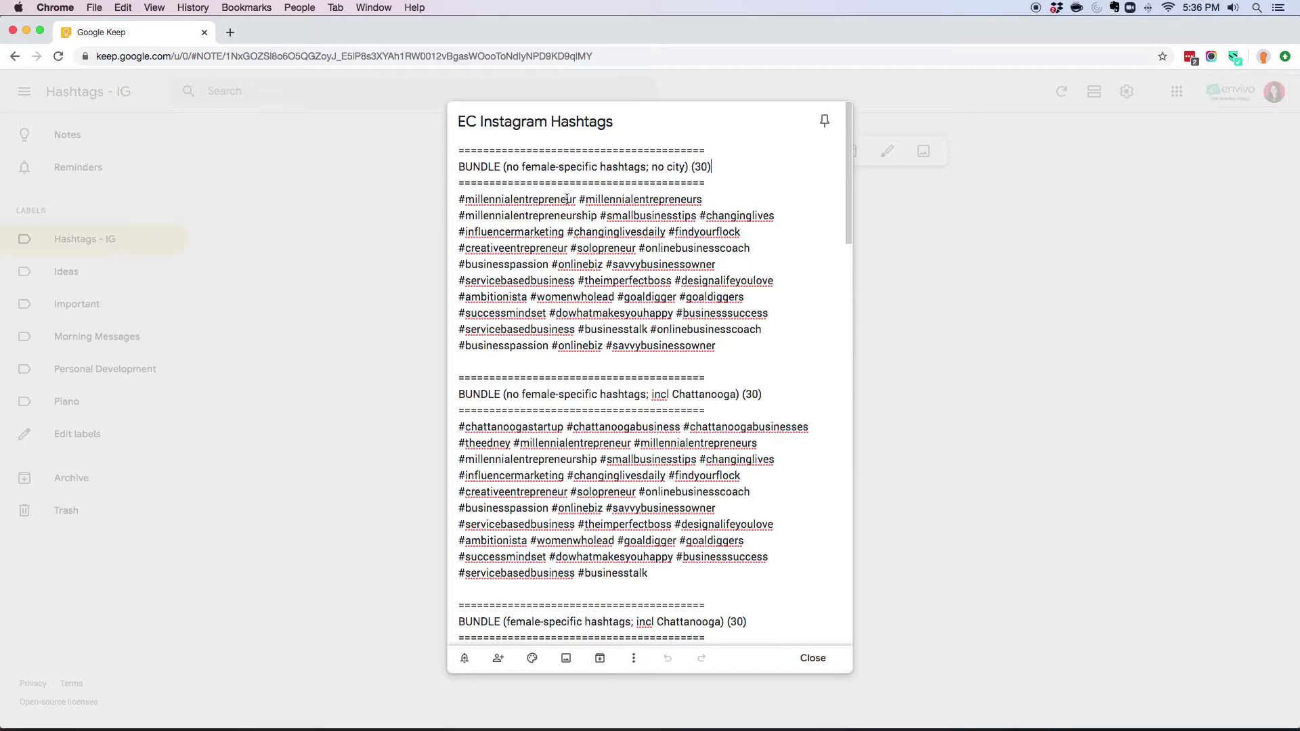
pyautogui.tripleClick(571, 220)
pyautogui.click(728, 252)
# Step: Review the heading and hashtags of the bundle without female-specific hashtags that includes Chattanooga
pyautogui.scroll(-3, 728, 252)
pyautogui.scroll(-1, 727, 252)
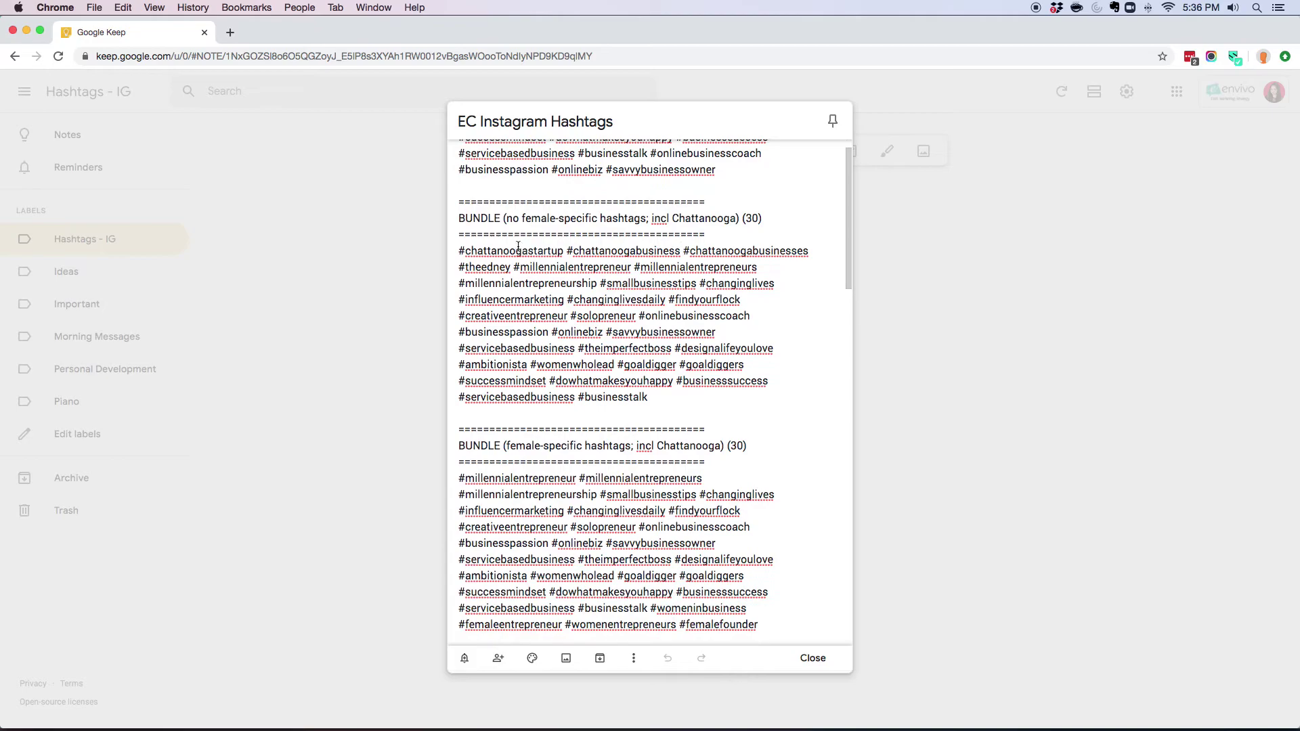
pyautogui.moveTo(506, 219); pyautogui.dragTo(660, 219)
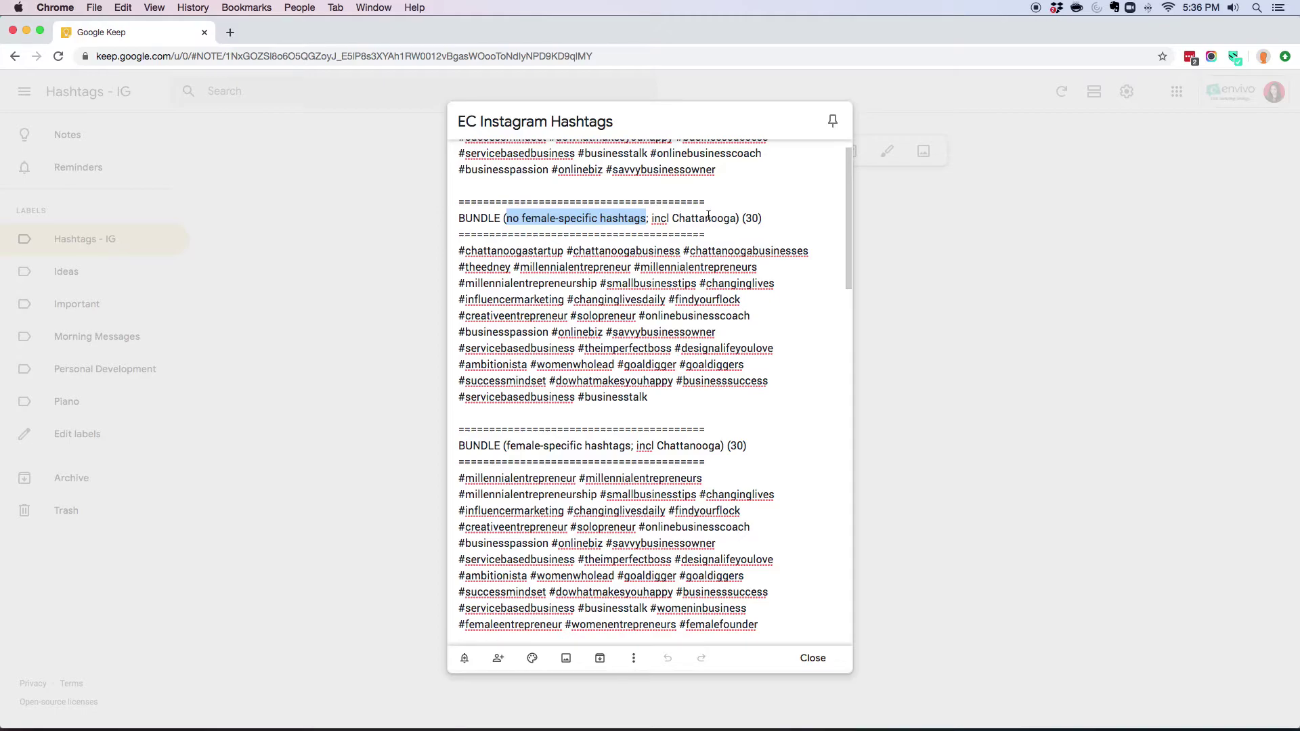
pyautogui.tripleClick(557, 290)
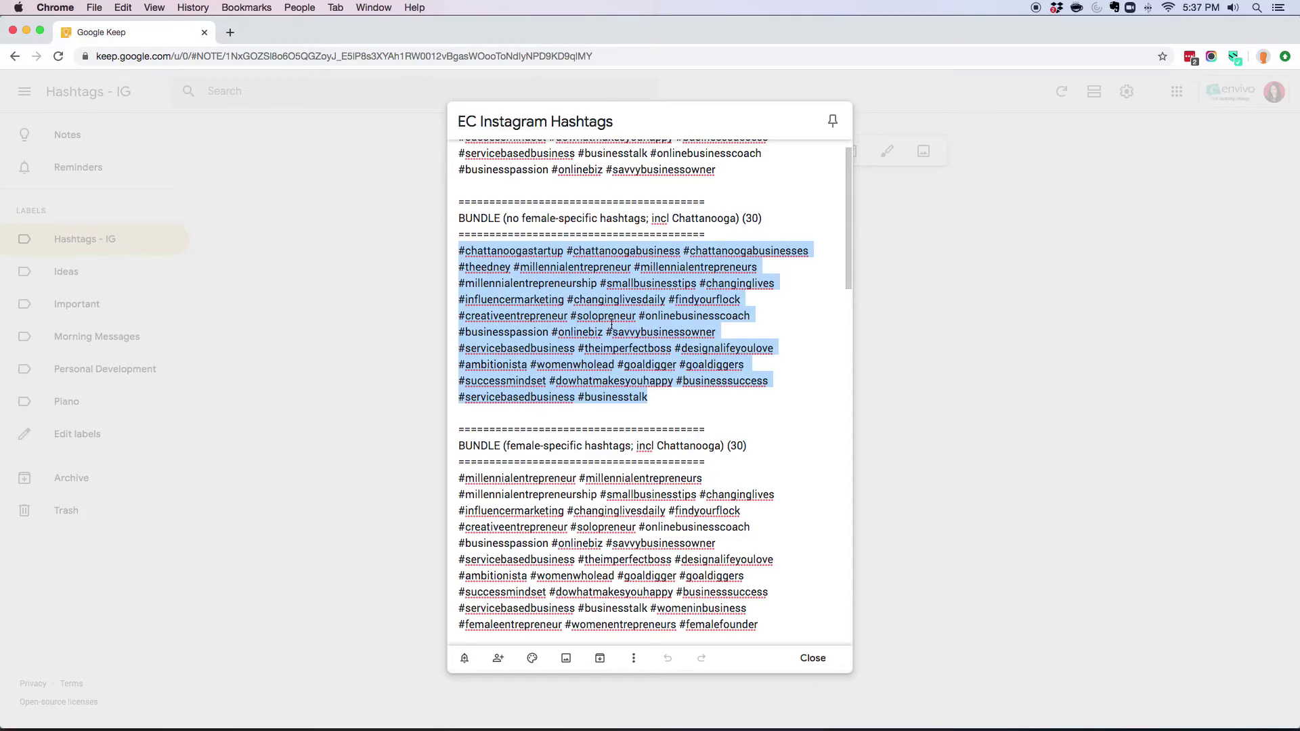
pyautogui.click(603, 328)
pyautogui.scroll(-1, 602, 328)
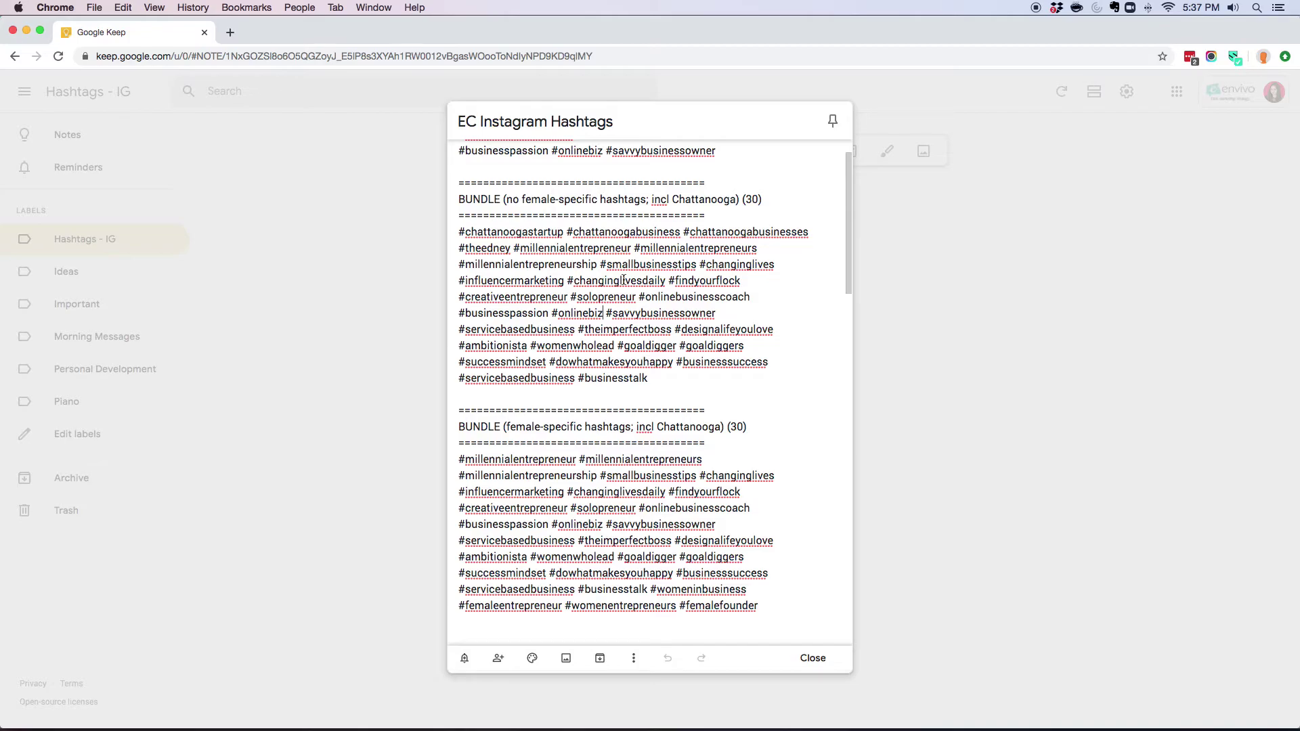
pyautogui.click(632, 249)
# Step: Examine the no-longer-used hashtags and the OLD BUNDLE list at the end of the note
pyautogui.scroll(-20, 632, 250)
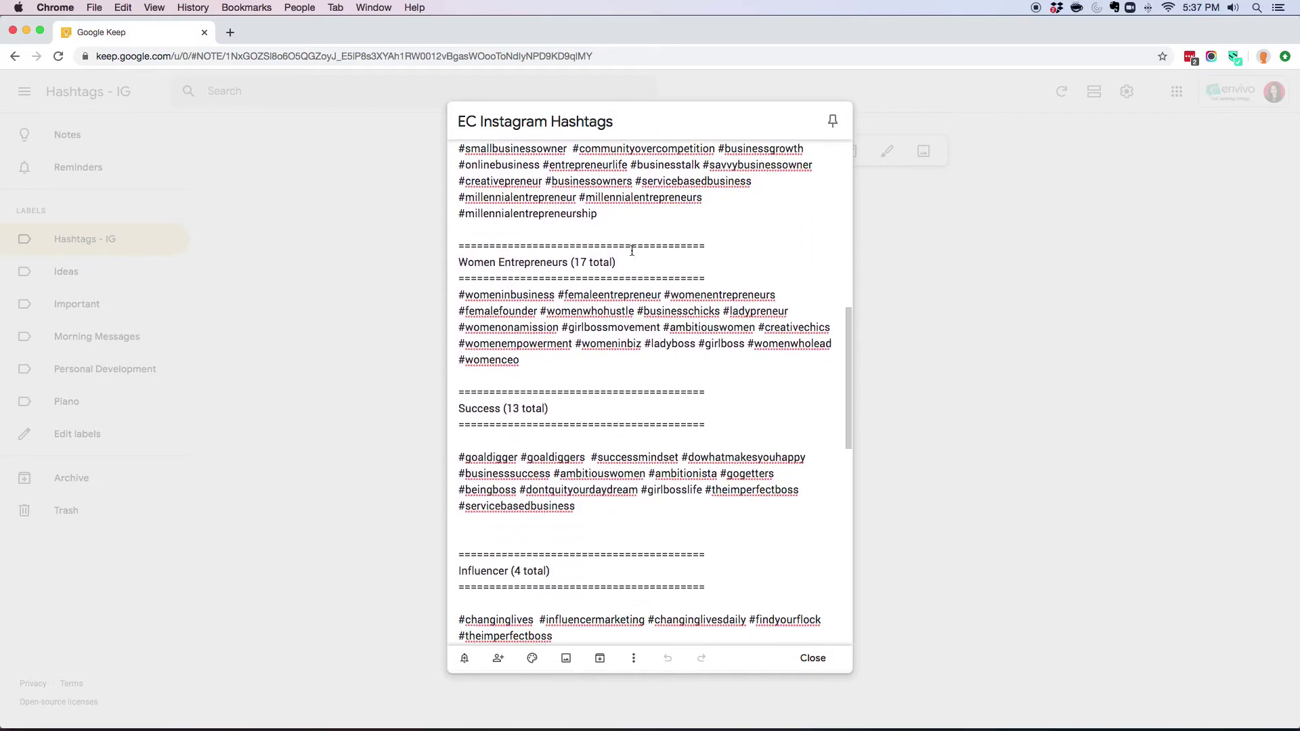
pyautogui.scroll(-5, 631, 250)
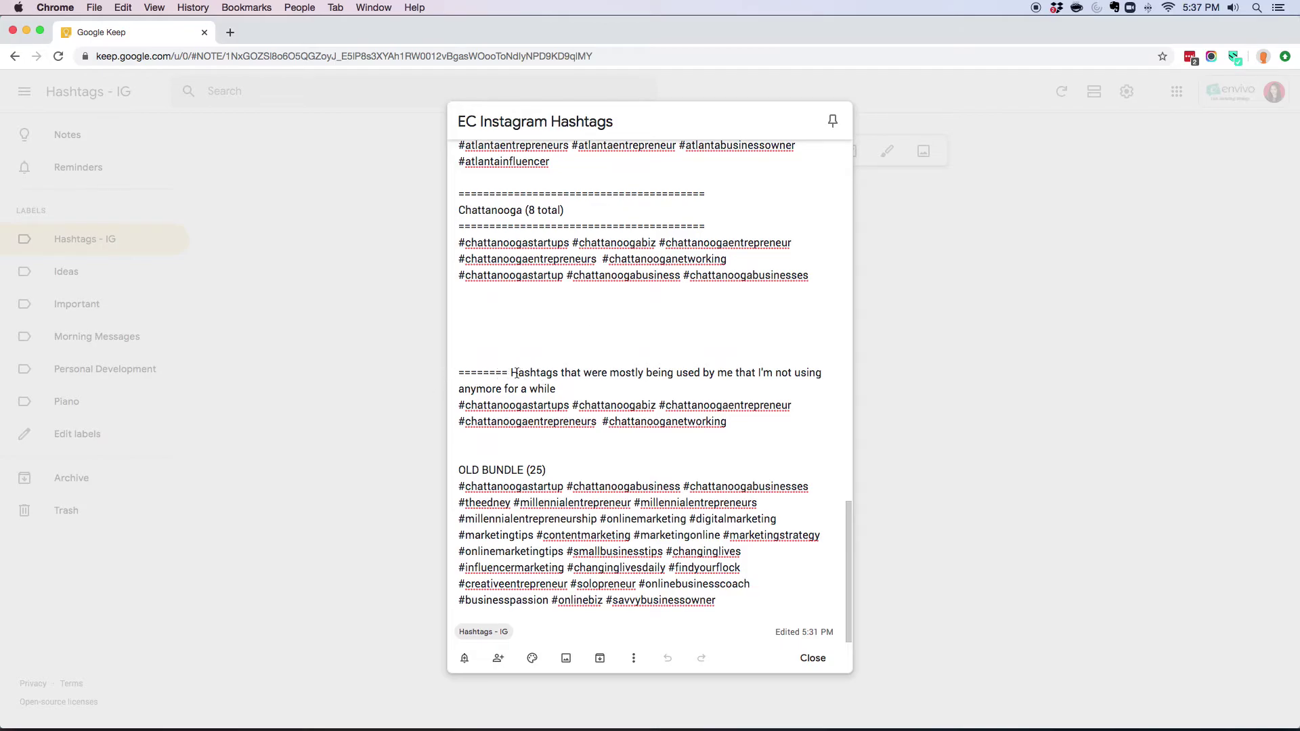
pyautogui.moveTo(511, 373); pyautogui.dragTo(637, 383)
pyautogui.click(636, 384)
pyautogui.moveTo(459, 406); pyautogui.dragTo(760, 417)
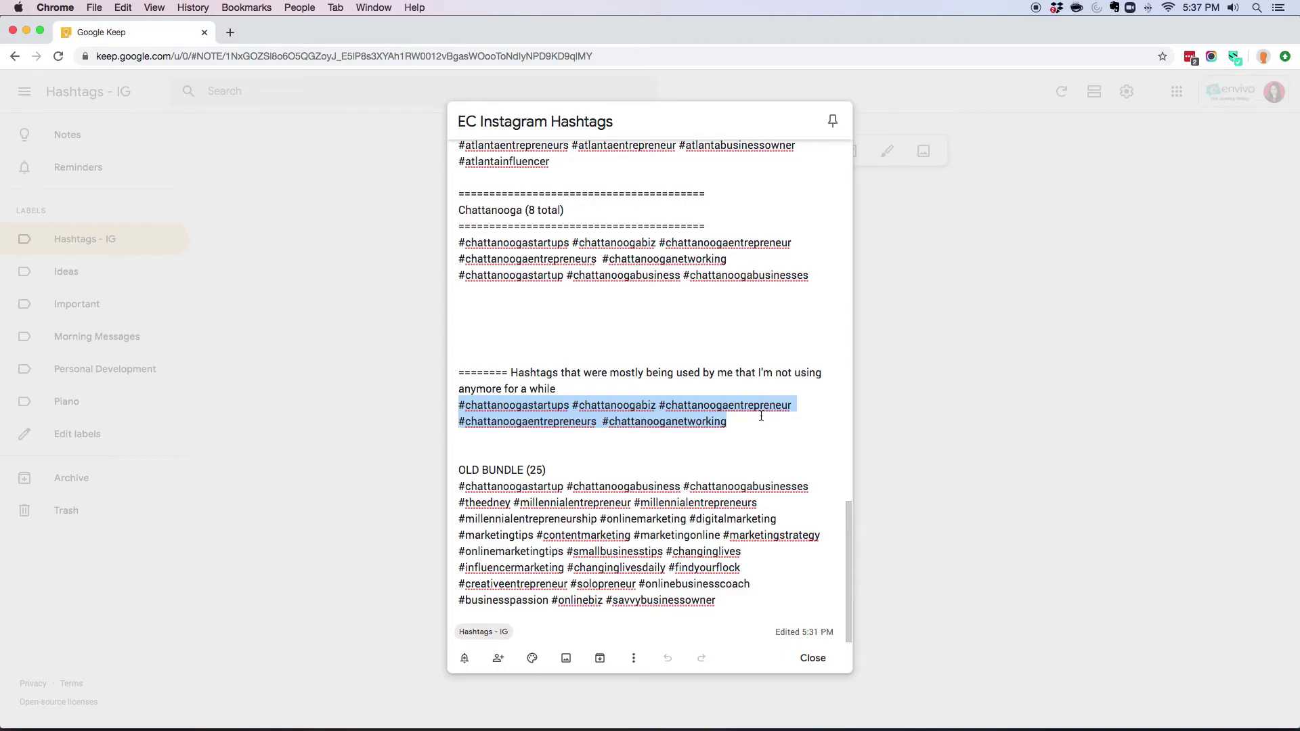
pyautogui.moveTo(542, 487); pyautogui.dragTo(717, 601)
pyautogui.click(599, 533)
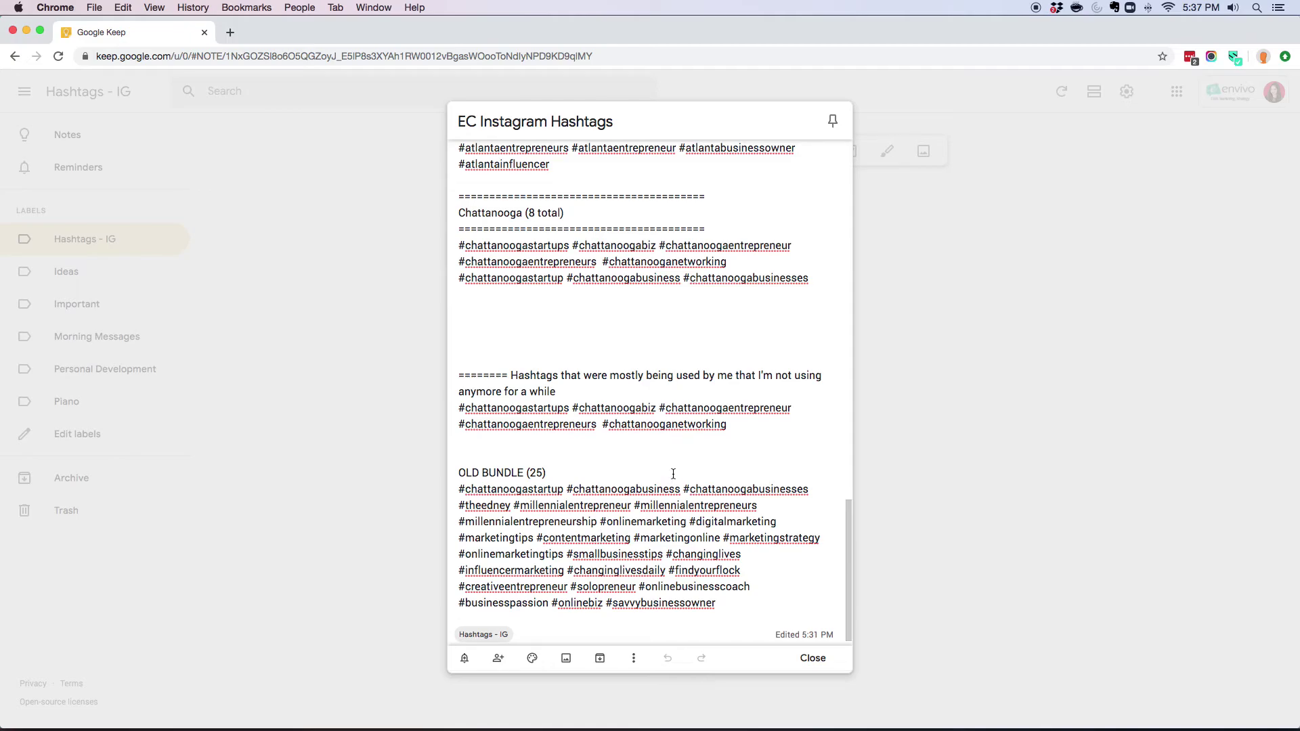
# Step: Return to the start of the note and highlight text across the first two hashtag bundles
pyautogui.scroll(8, 615, 501)
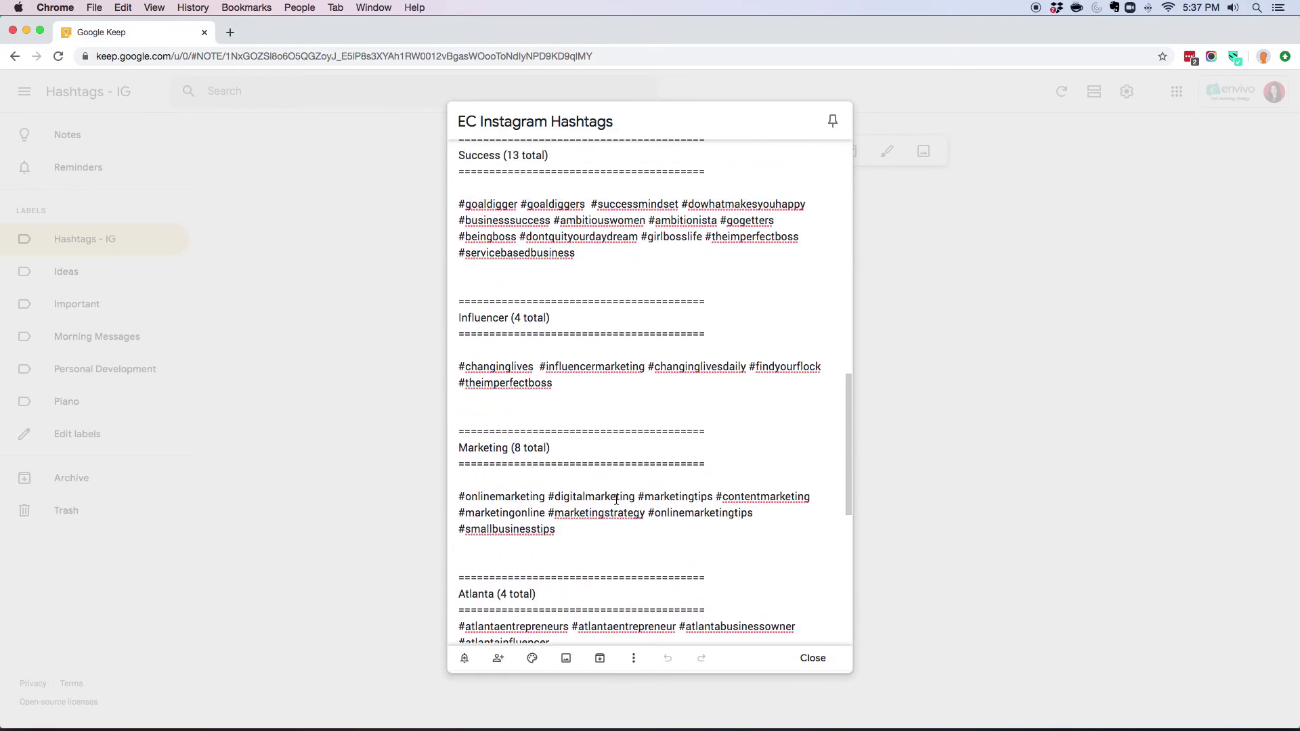
pyautogui.scroll(15, 615, 501)
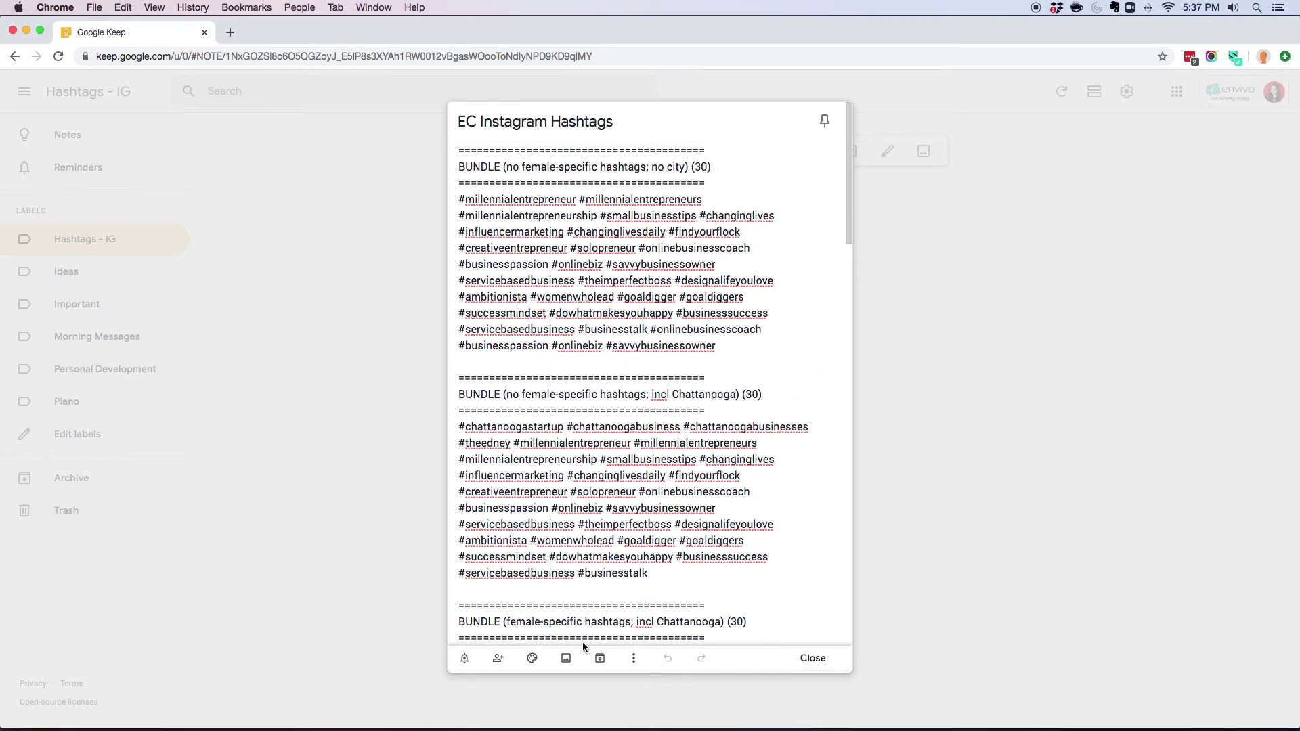
pyautogui.moveTo(578, 225); pyautogui.dragTo(605, 519)
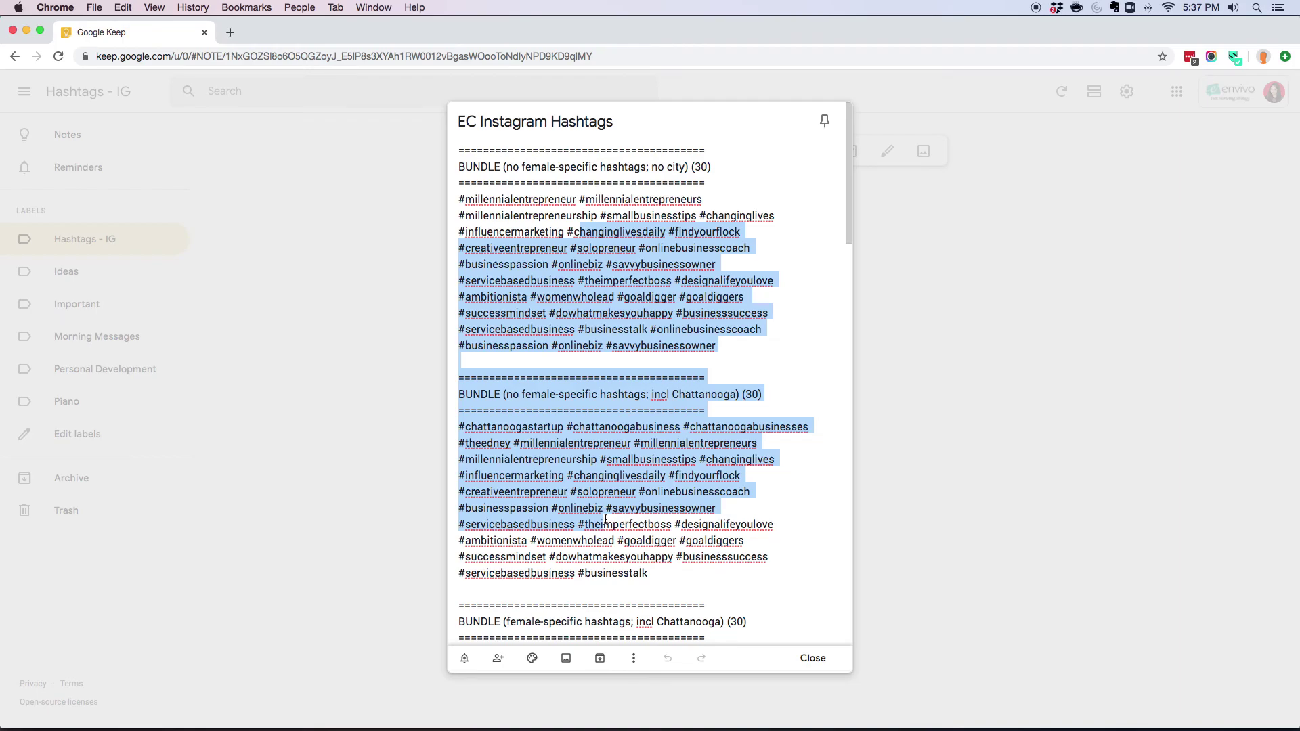